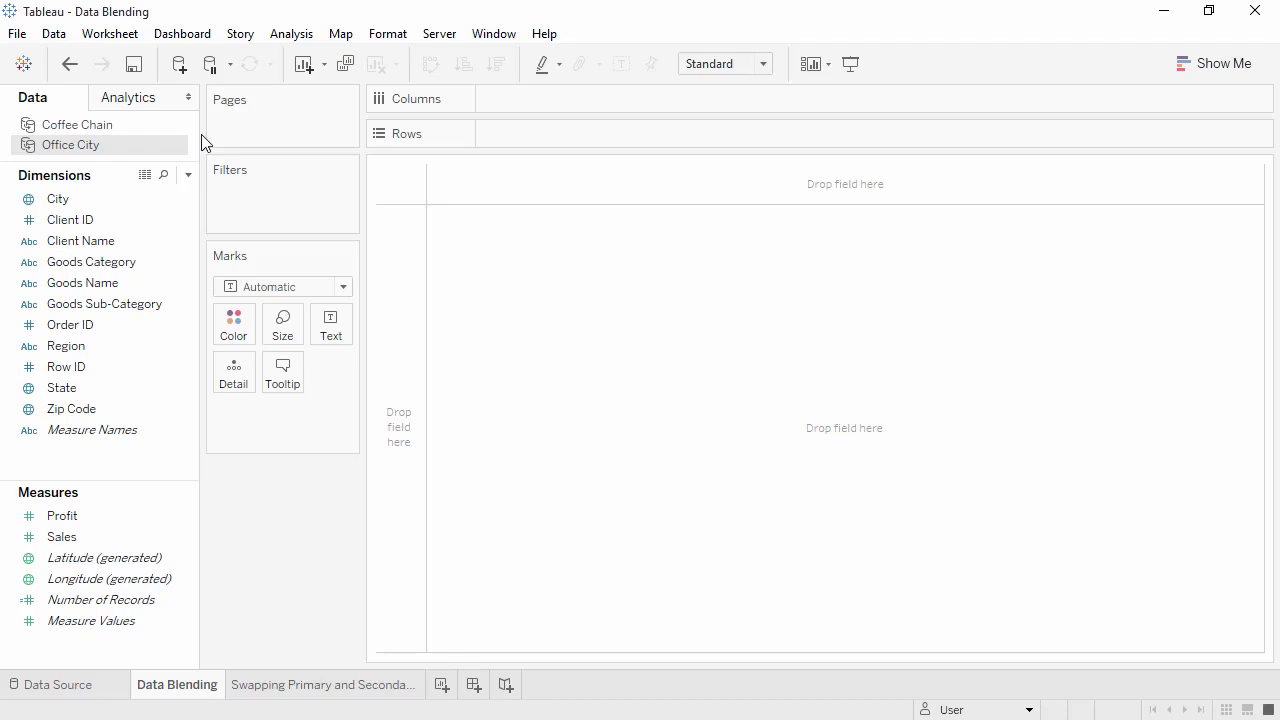
Compare the dimensions and measures available in the Coffee Chain and Office City data sources.
click(155, 128)
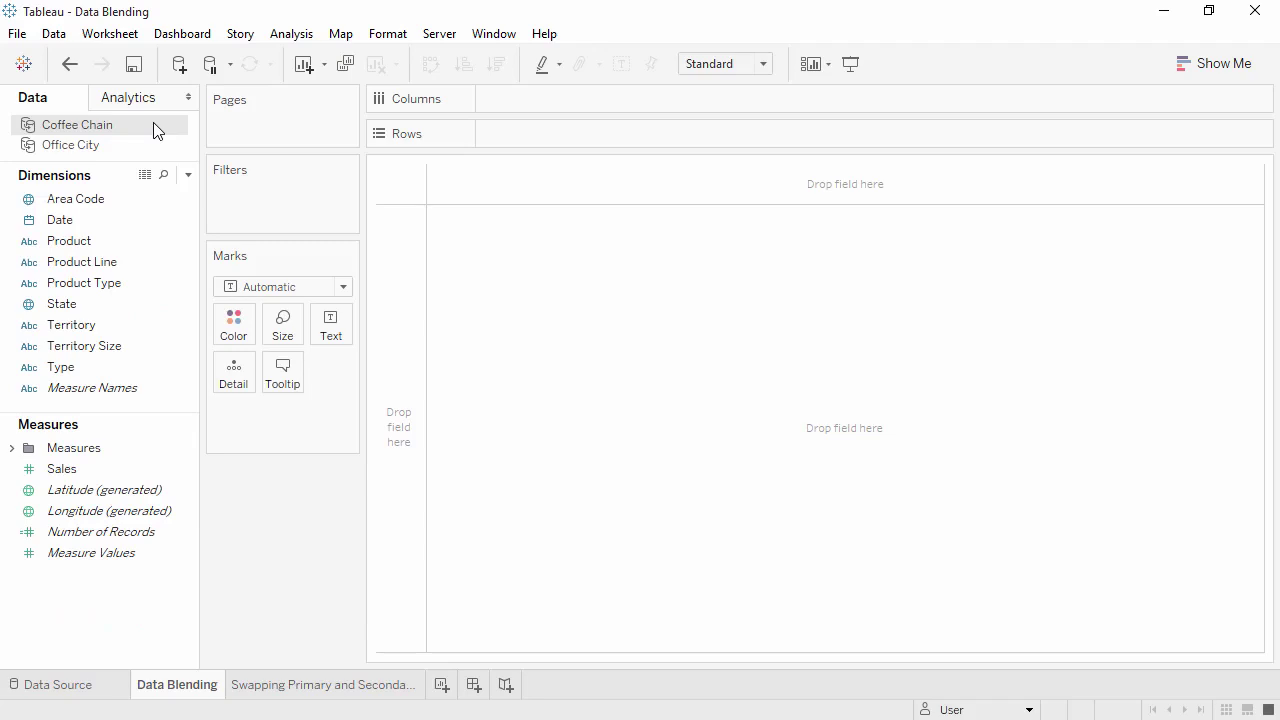
click(151, 150)
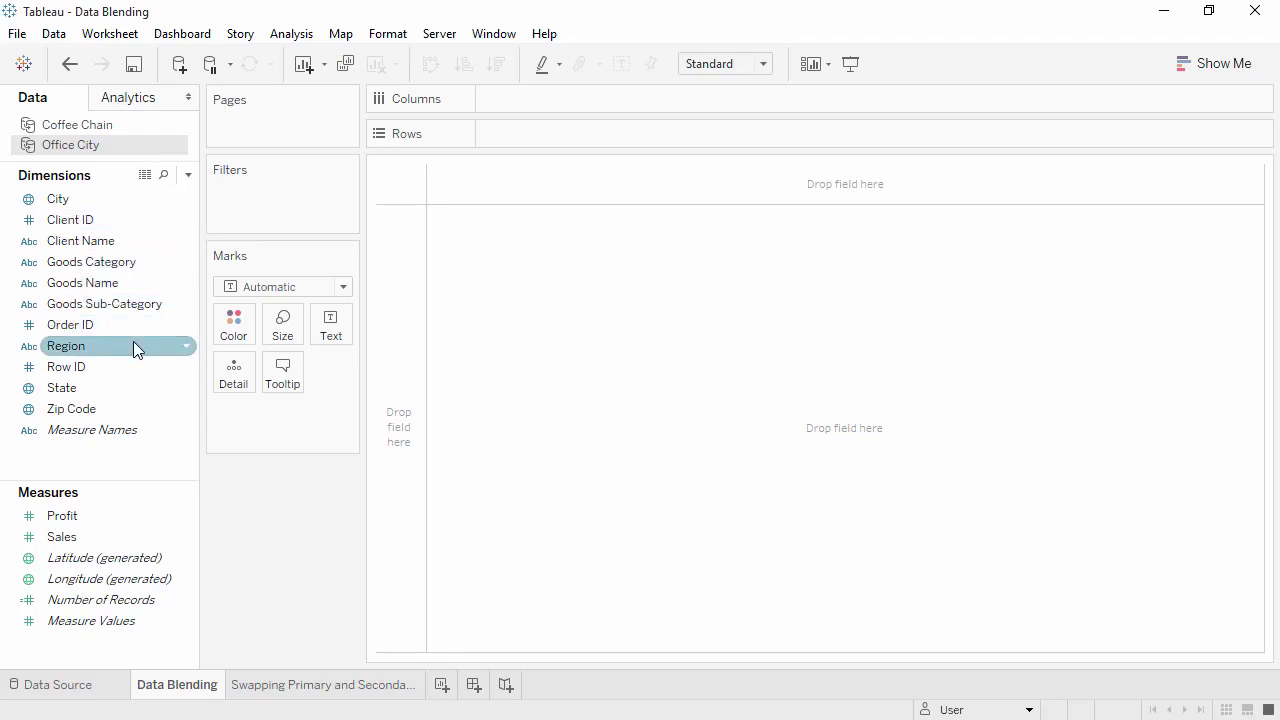
click(143, 127)
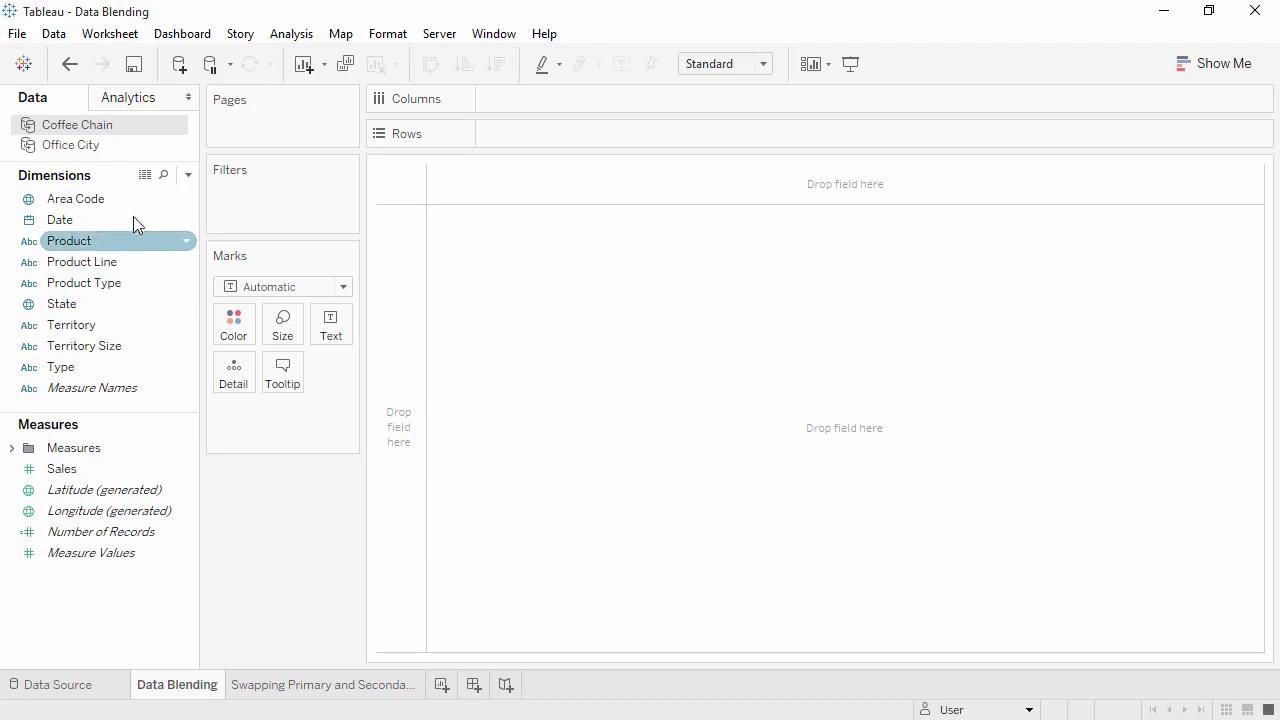
Open the data source relationships and choose Office City as the primary data source.
click(54, 34)
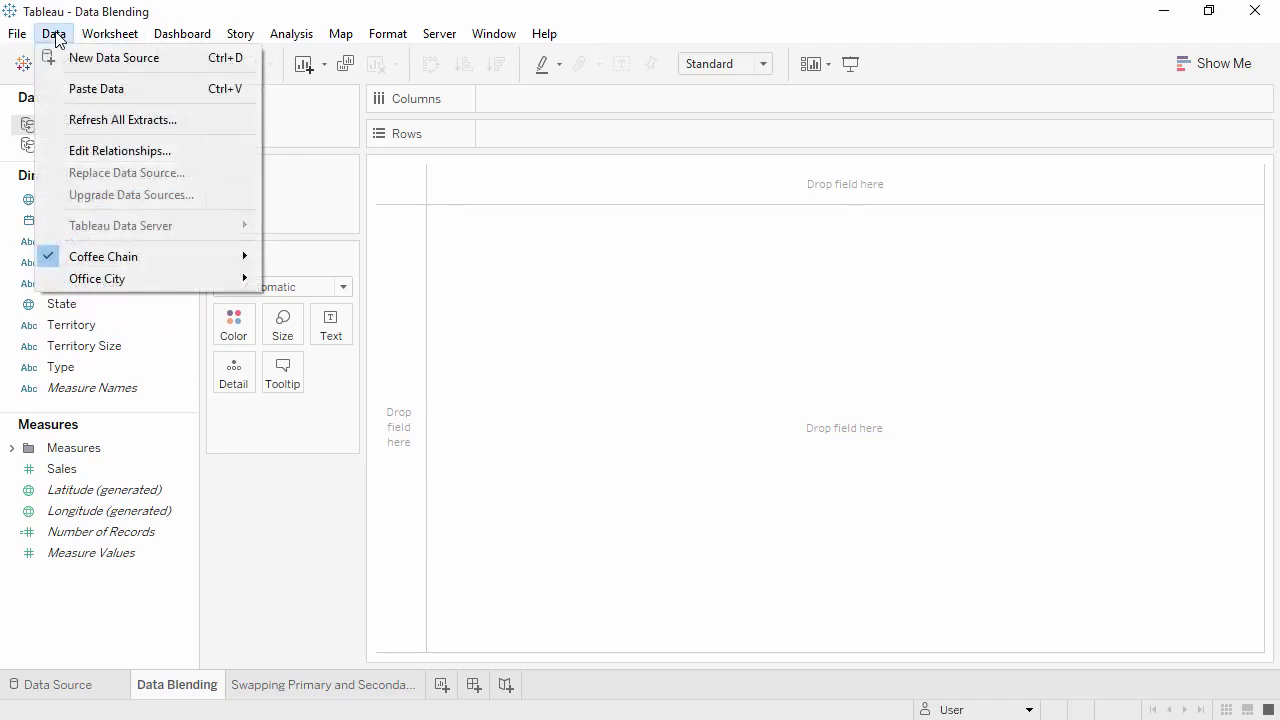
click(100, 151)
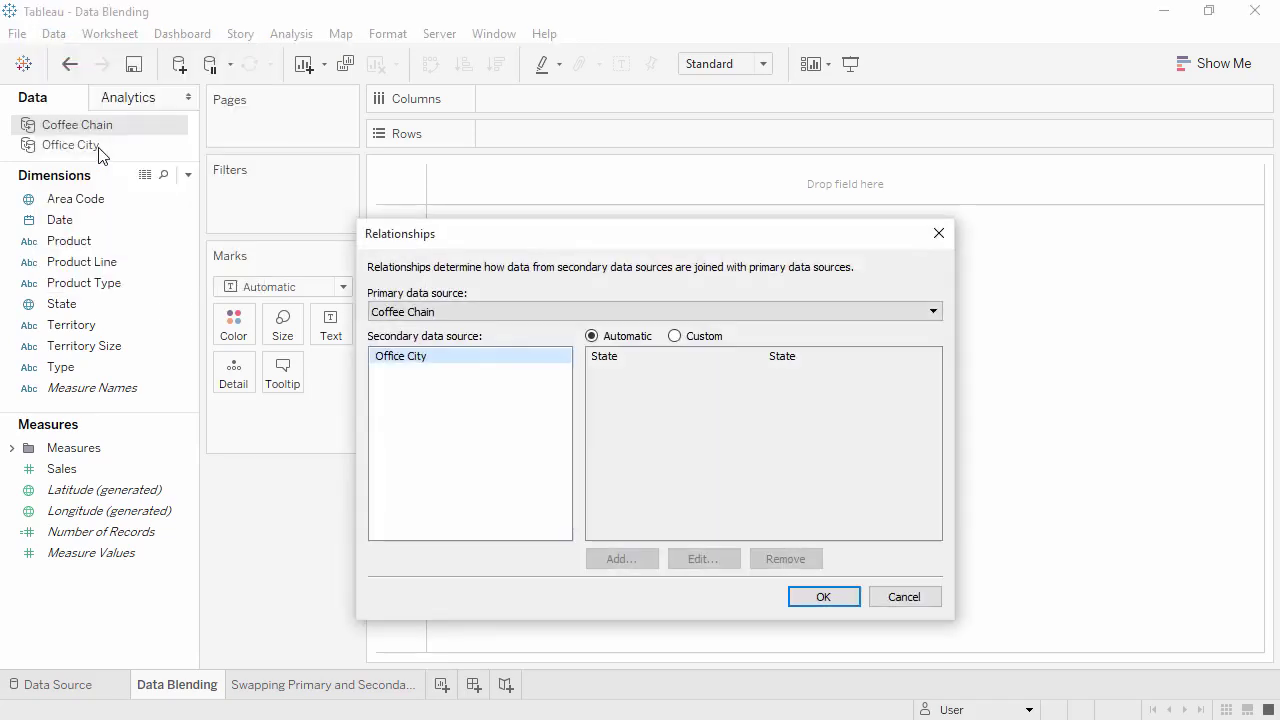
click(415, 311)
click(422, 341)
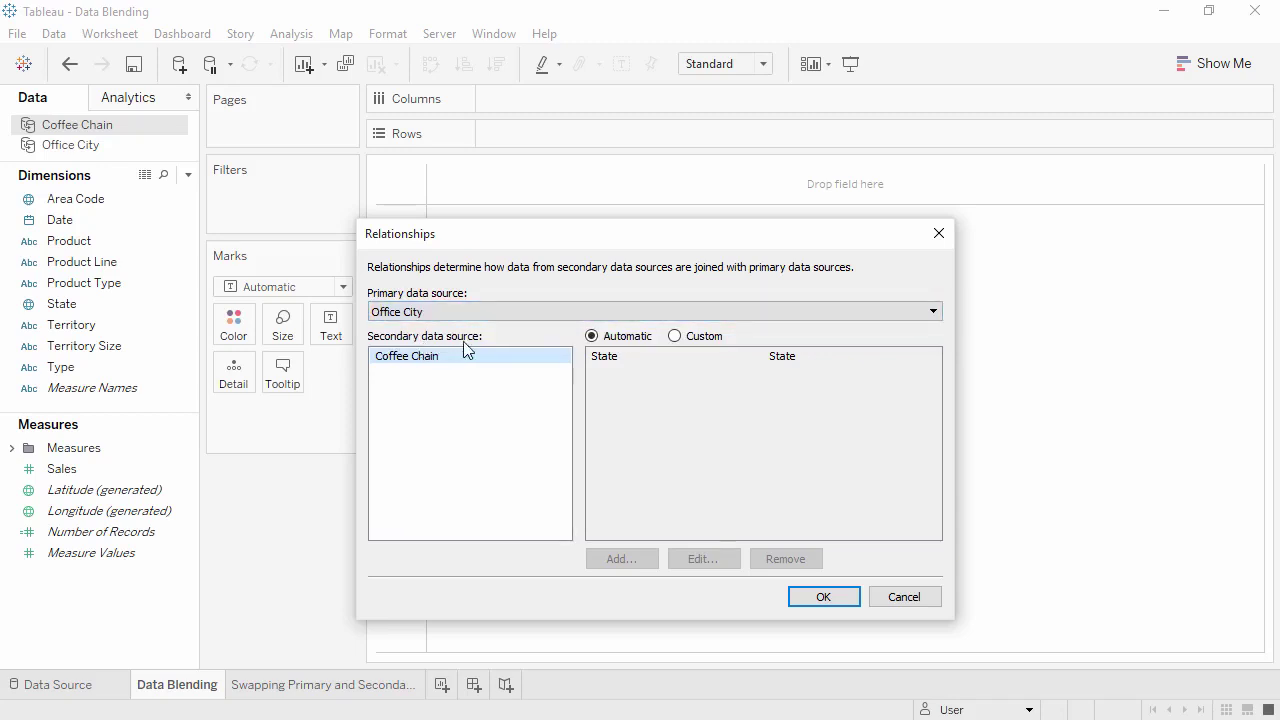
Try a custom relationship mapping Office City's Region to Coffee Chain's Territory, and discard the relationship changes.
click(674, 336)
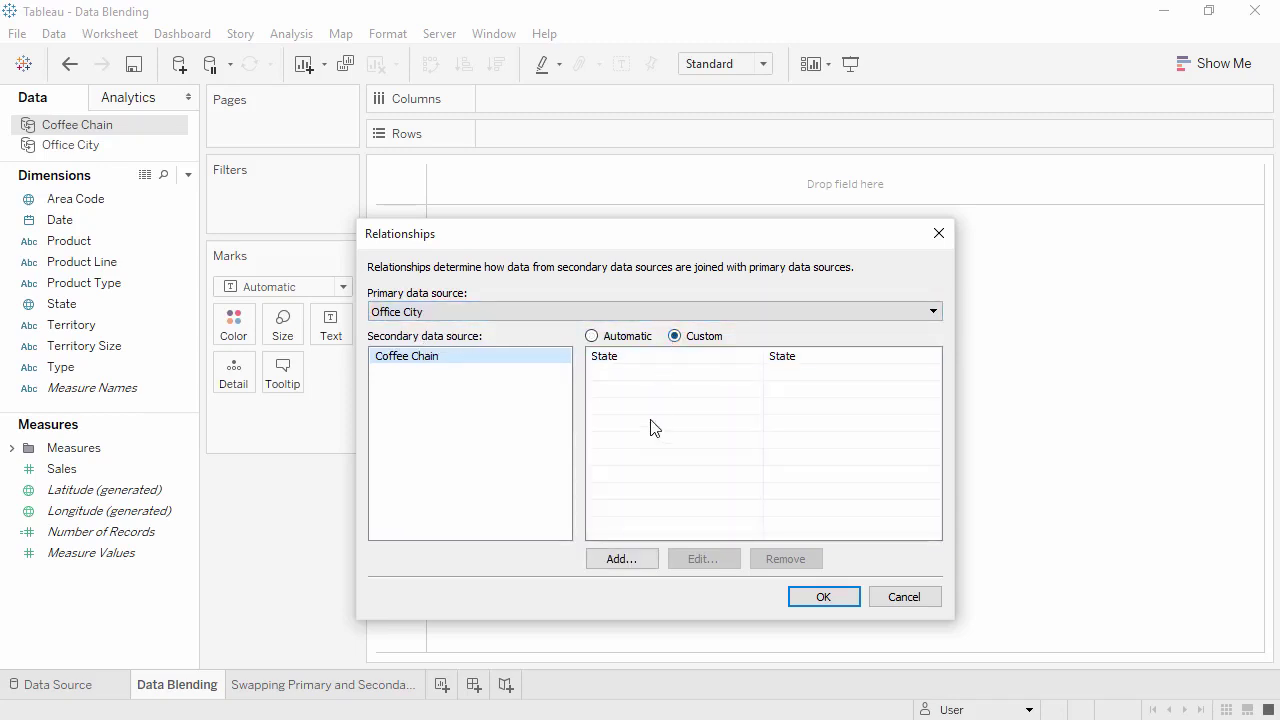
click(634, 560)
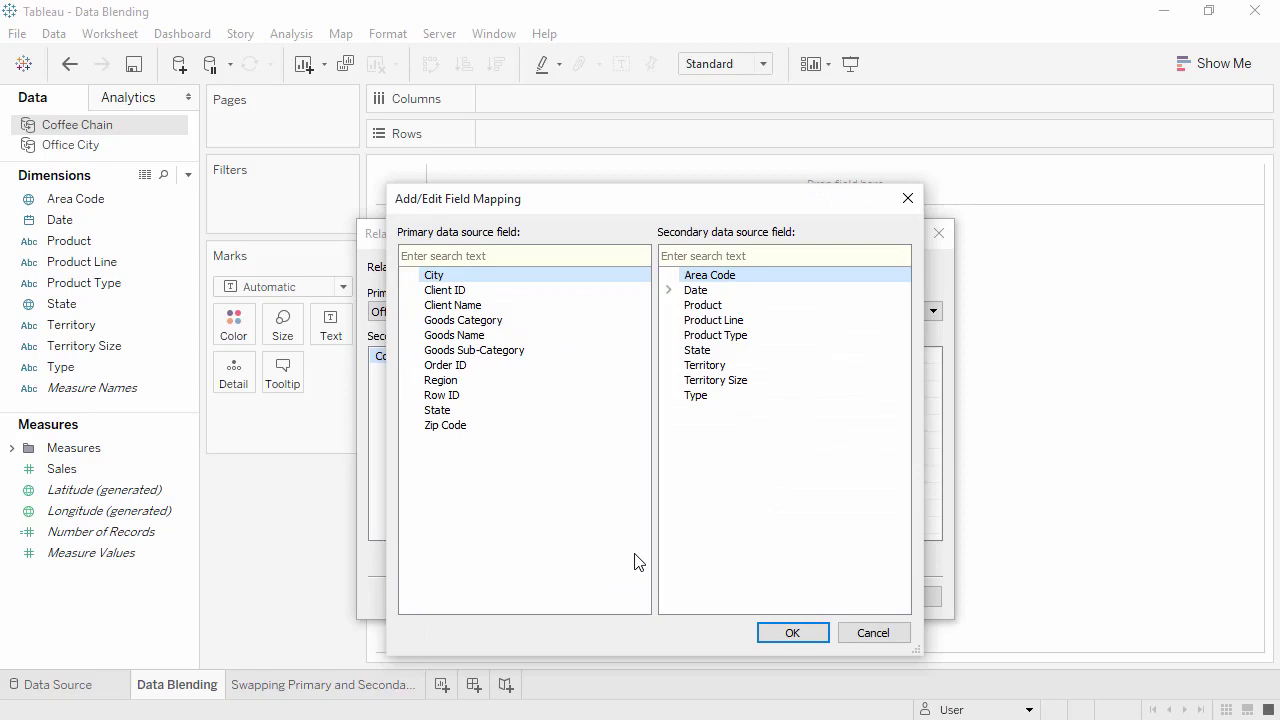
click(535, 380)
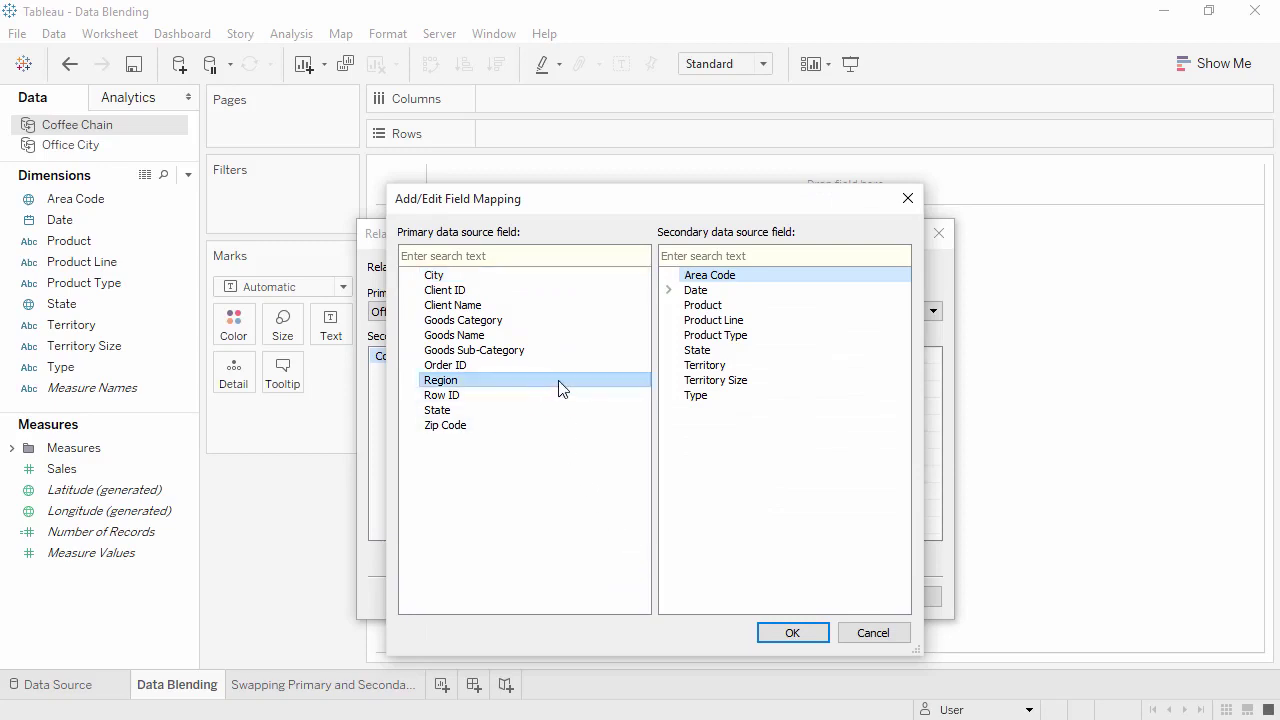
click(690, 368)
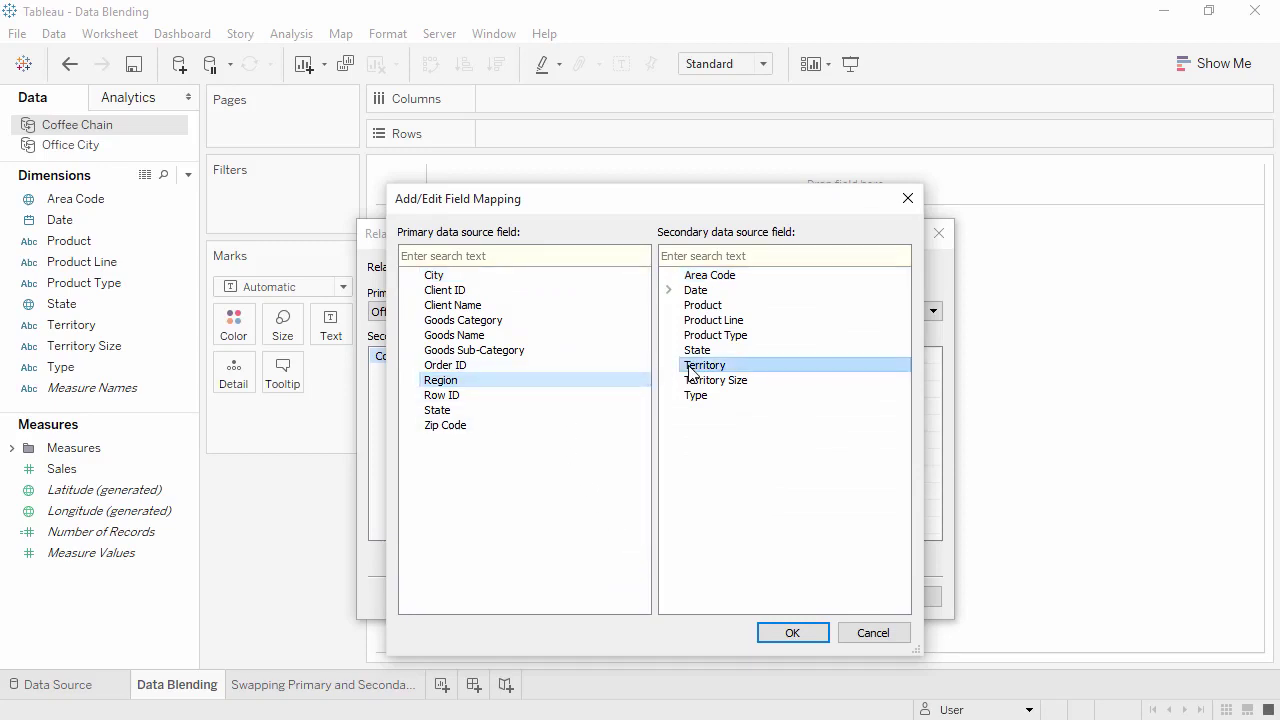
click(769, 630)
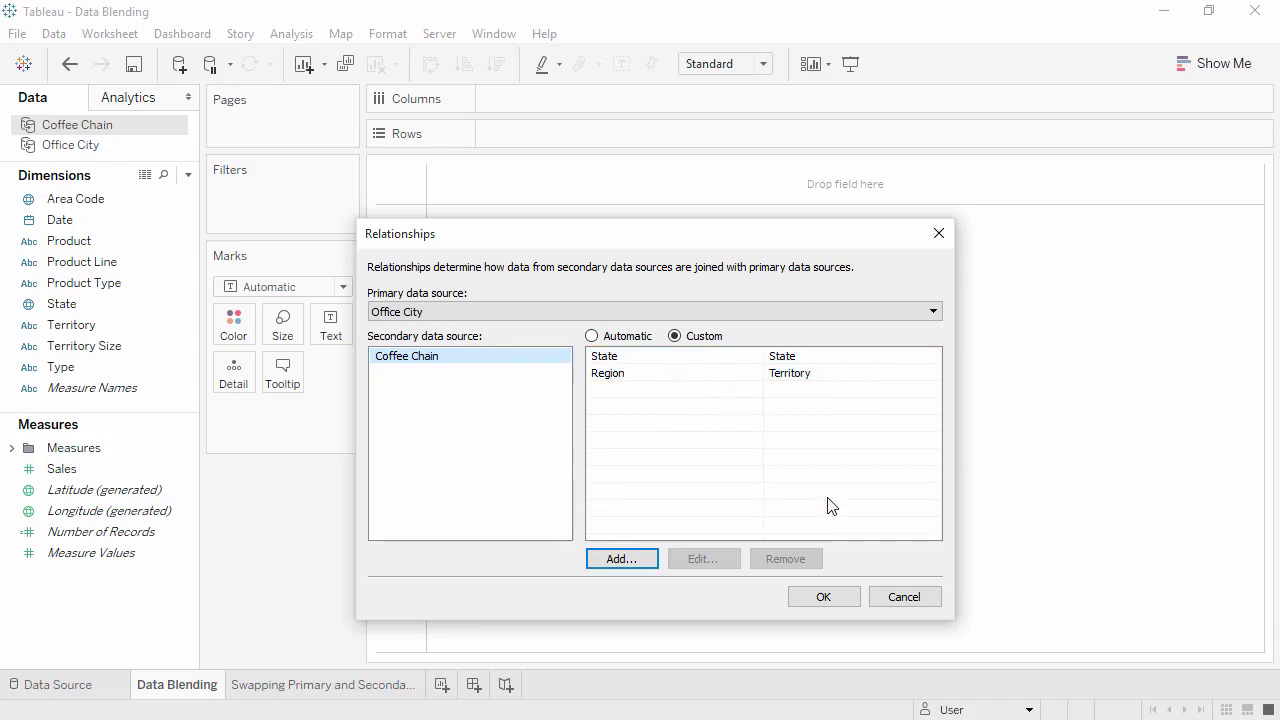
click(891, 601)
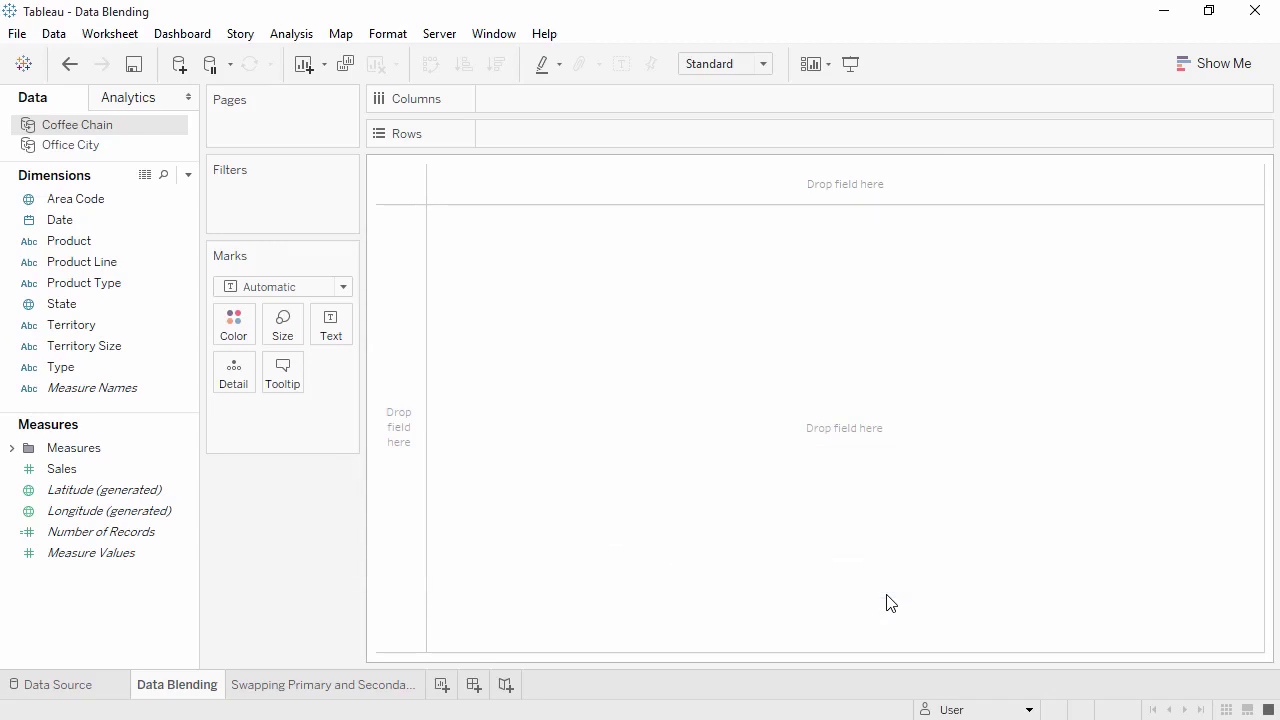
Rename the Territory dimension in the Coffee Chain data source as Region.
click(165, 332)
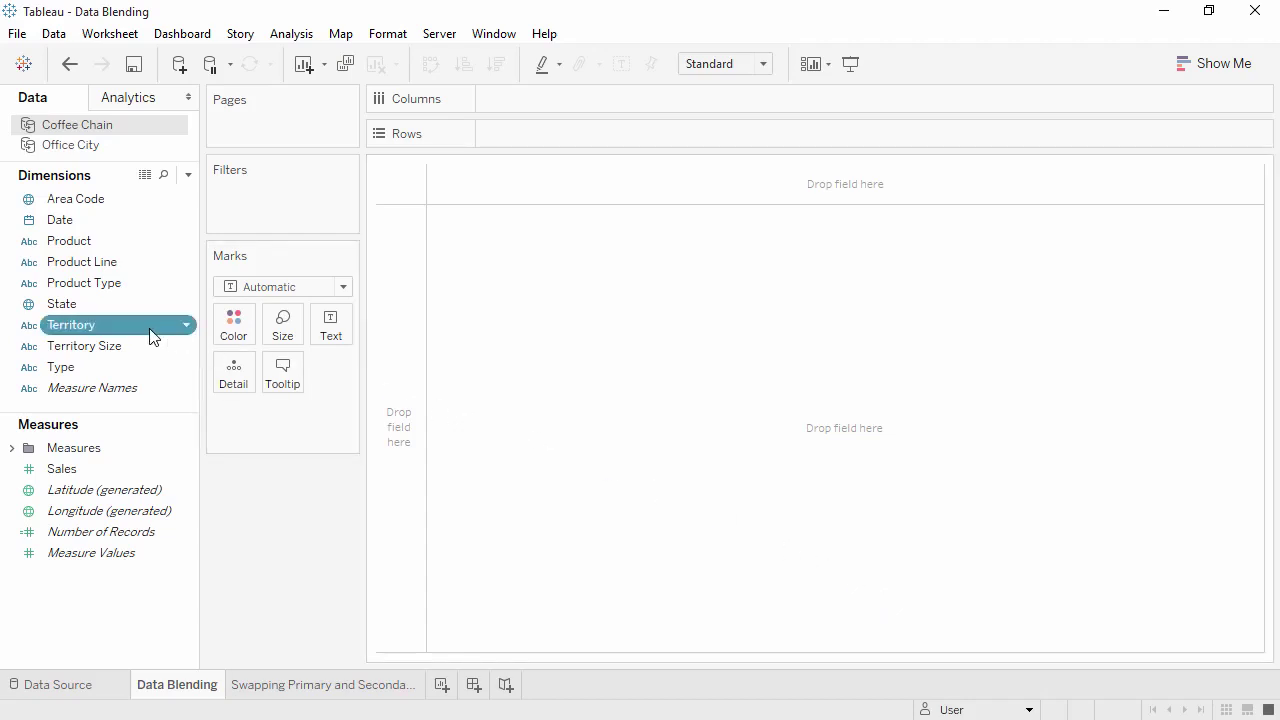
click(152, 335)
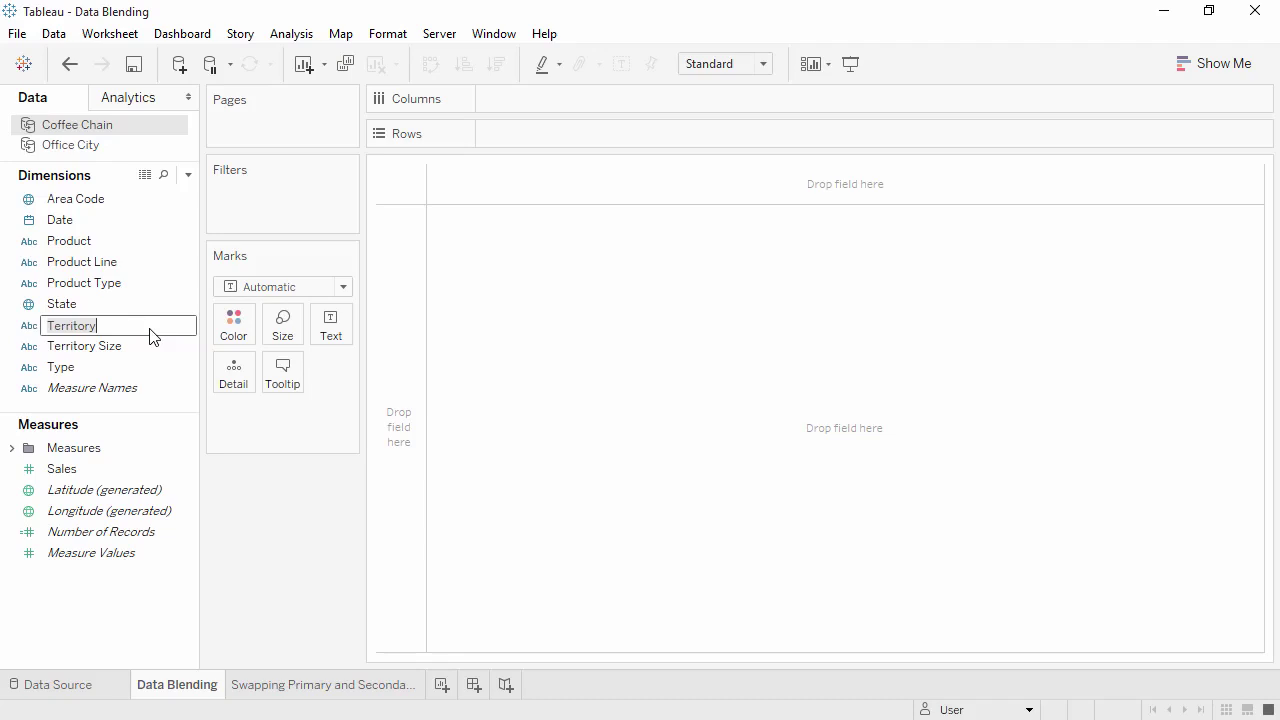
text(Region)
key(Return)
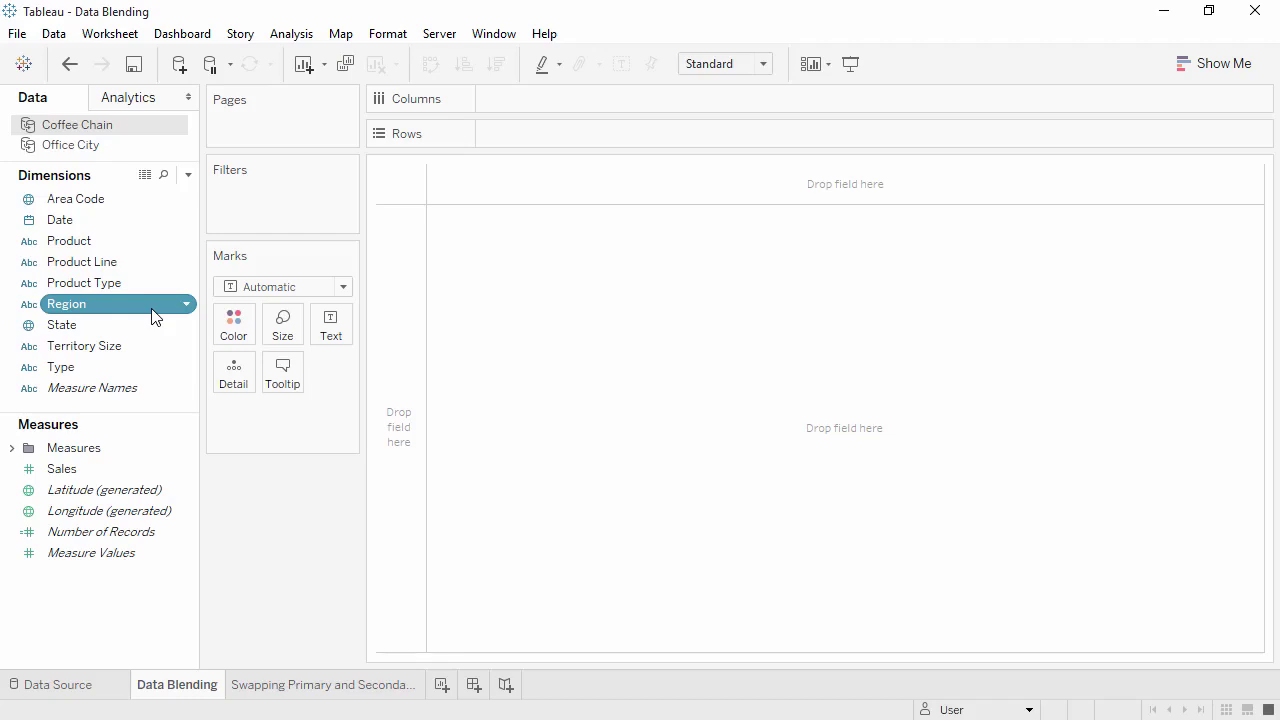
Chart Office City's sales by state, with Sales in the columns and State in the rows.
click(130, 152)
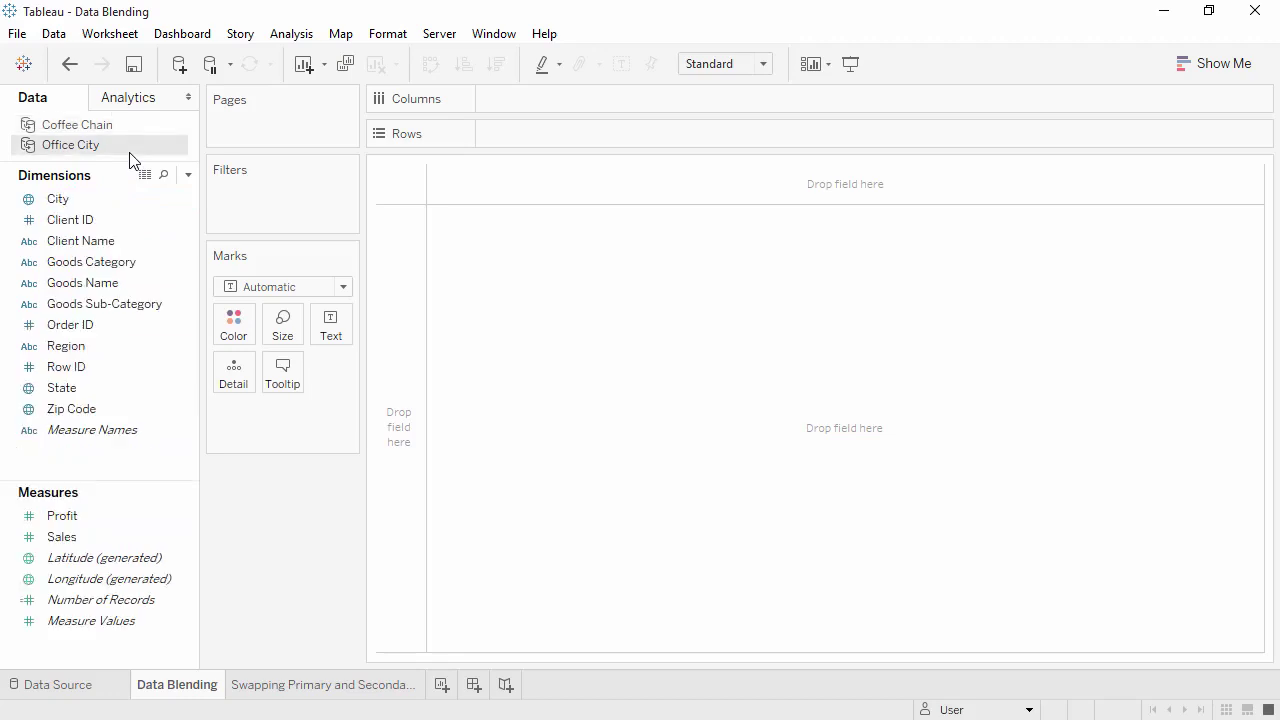
click(87, 536)
drag(147, 487, 528, 98)
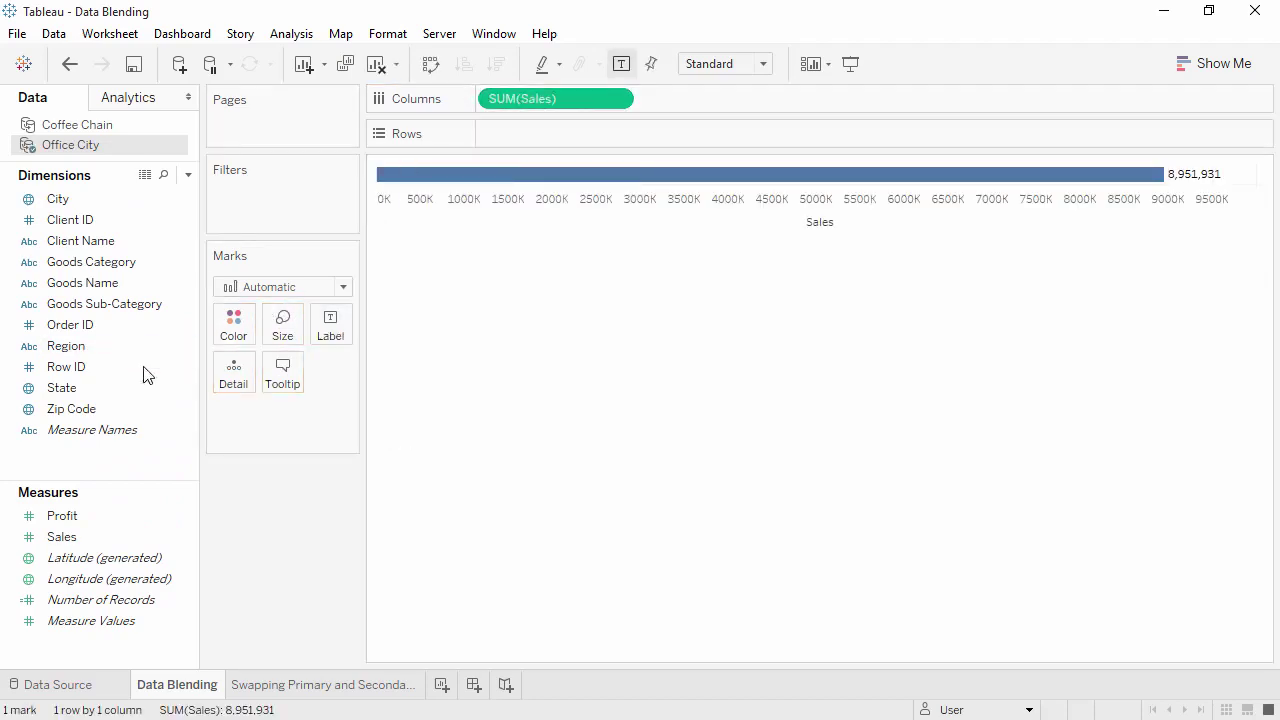
click(115, 388)
drag(115, 388, 511, 131)
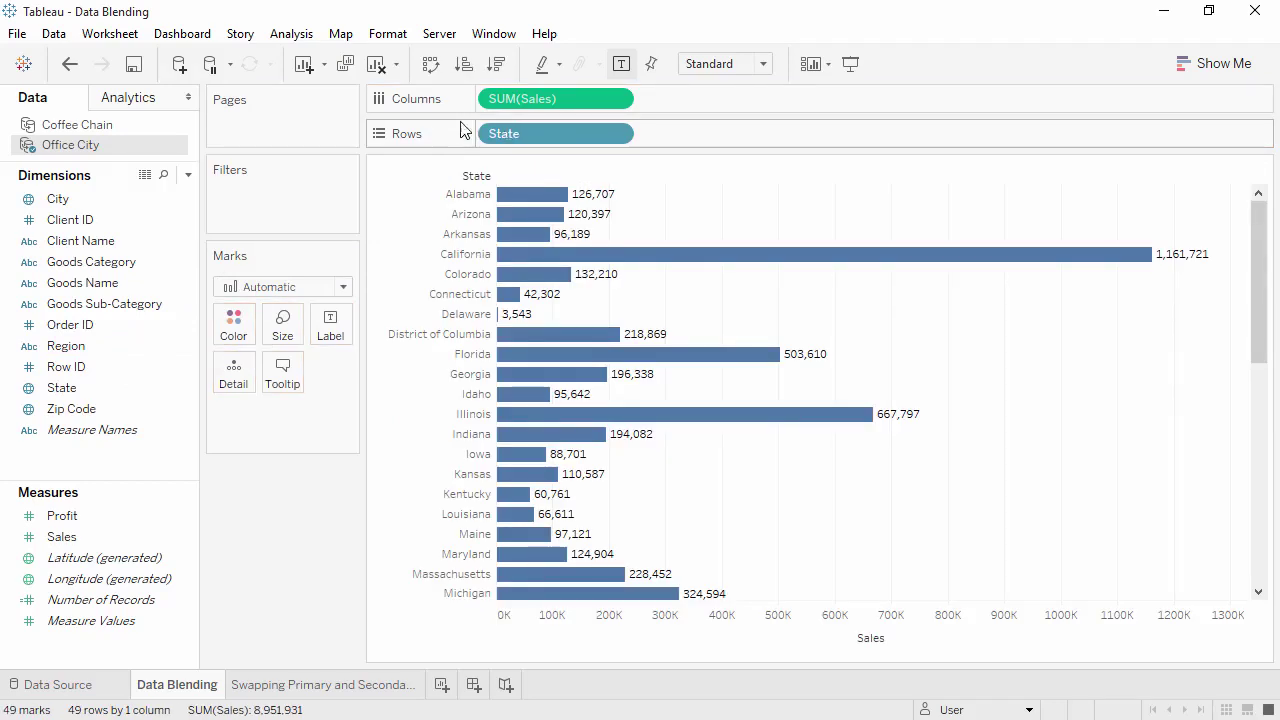
In Coffee Chain, enable Region as a linking field and add its Sales measure to the columns after Office City's Sales.
click(176, 127)
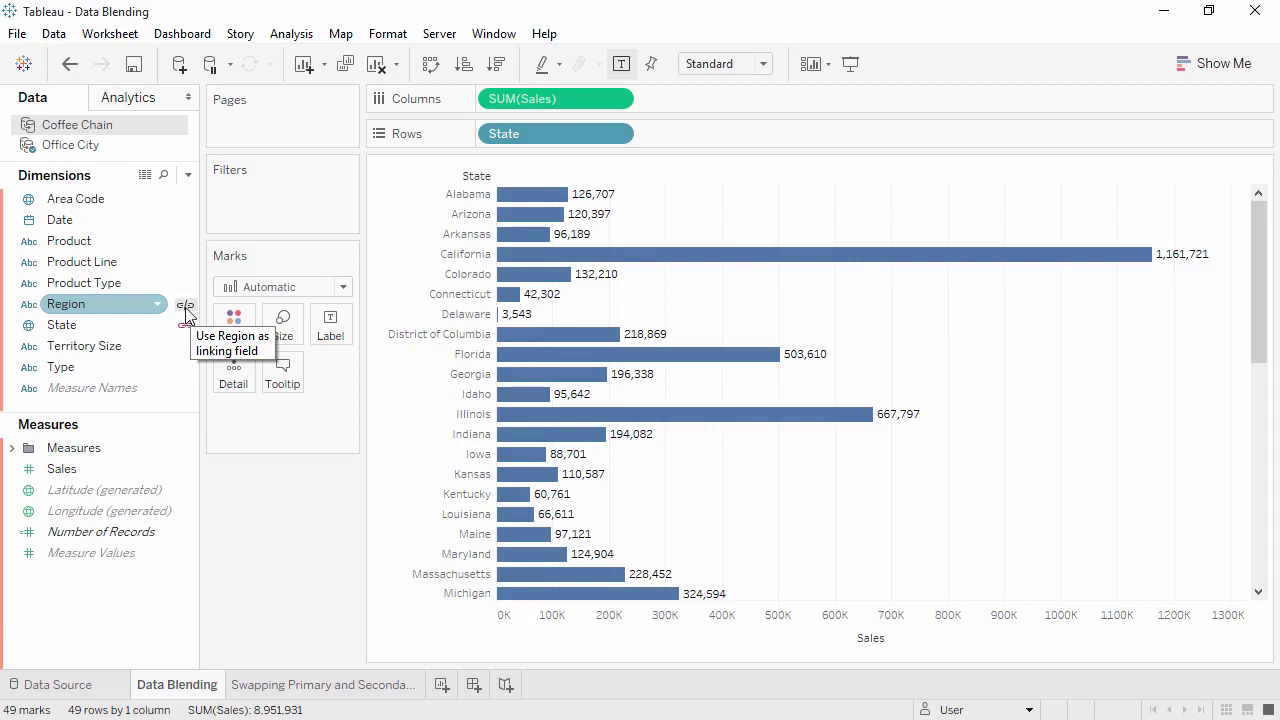
click(185, 306)
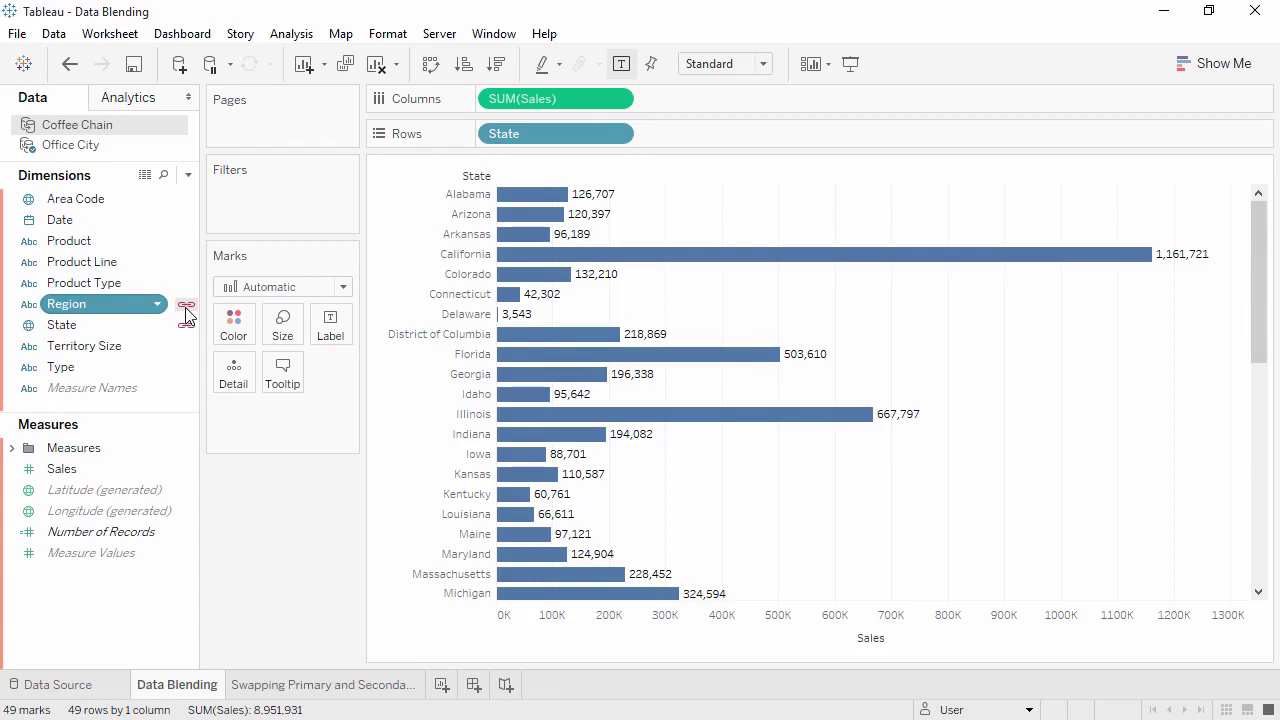
click(88, 471)
drag(88, 471, 670, 103)
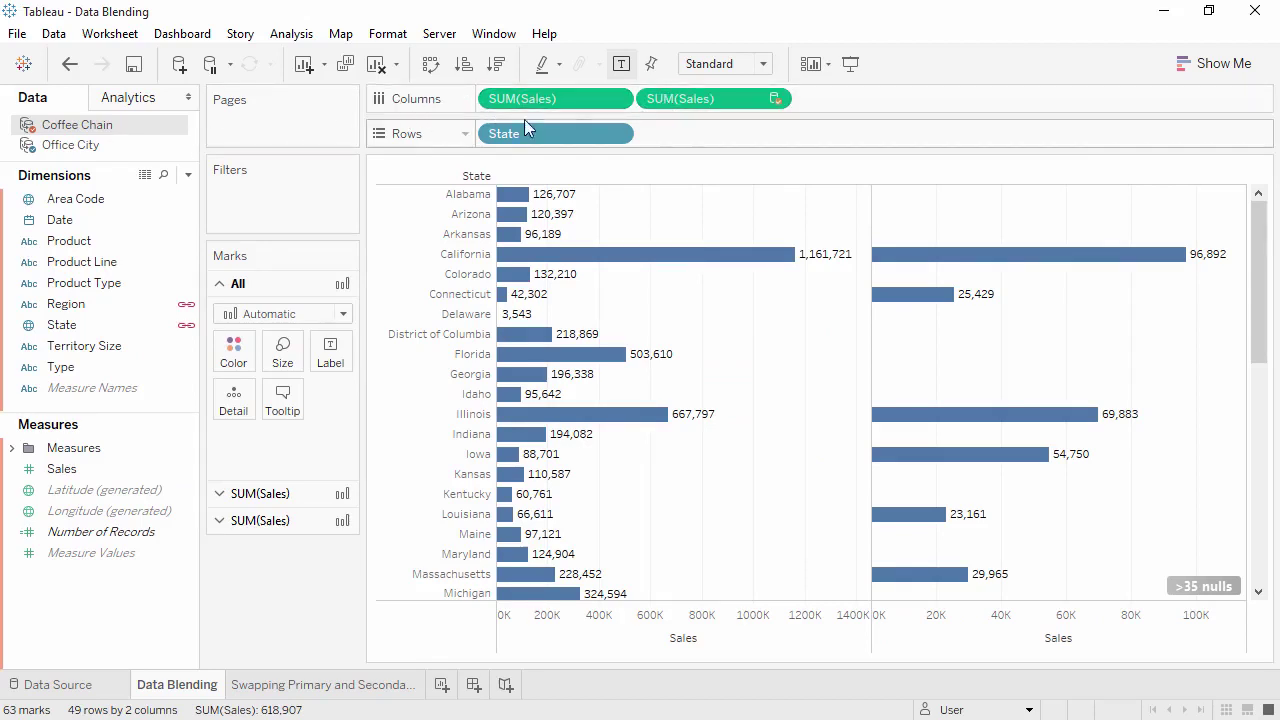
mouse_move(772, 118)
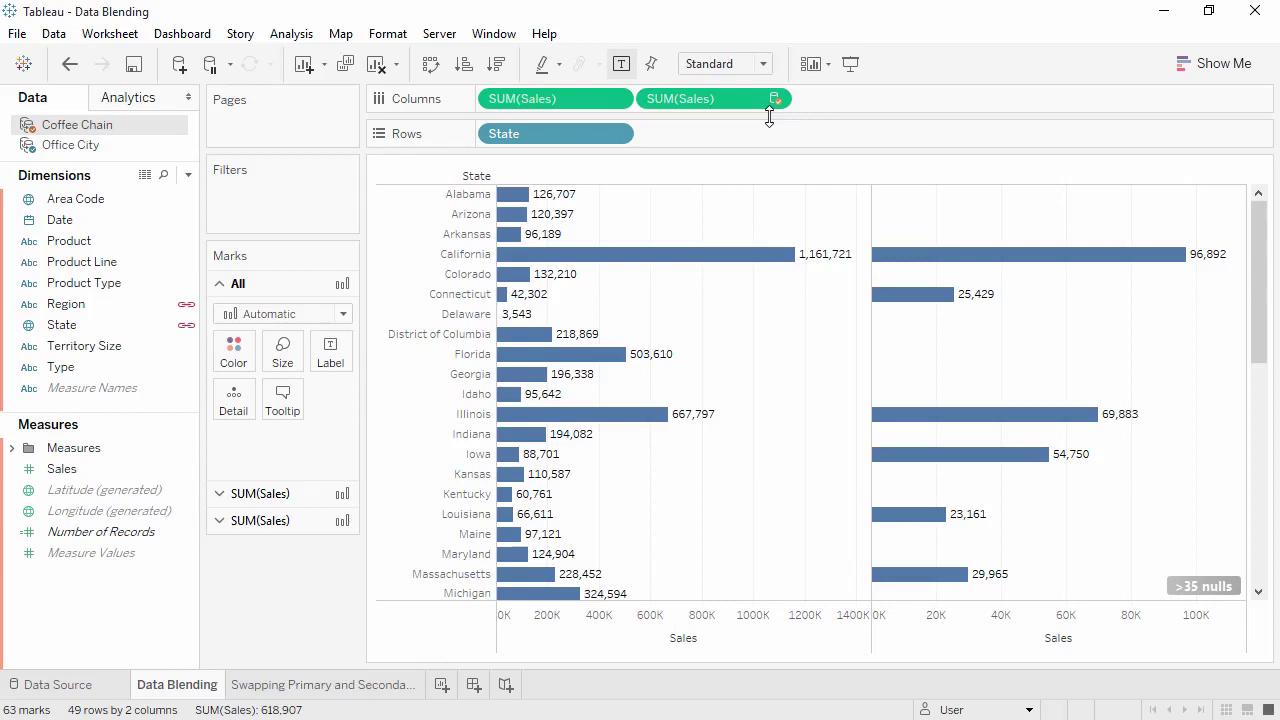
On the Swapping Primary and Secondary sheet, chart Coffee Chain's Sales by State and add Office City's Sales as the second column measure.
click(364, 688)
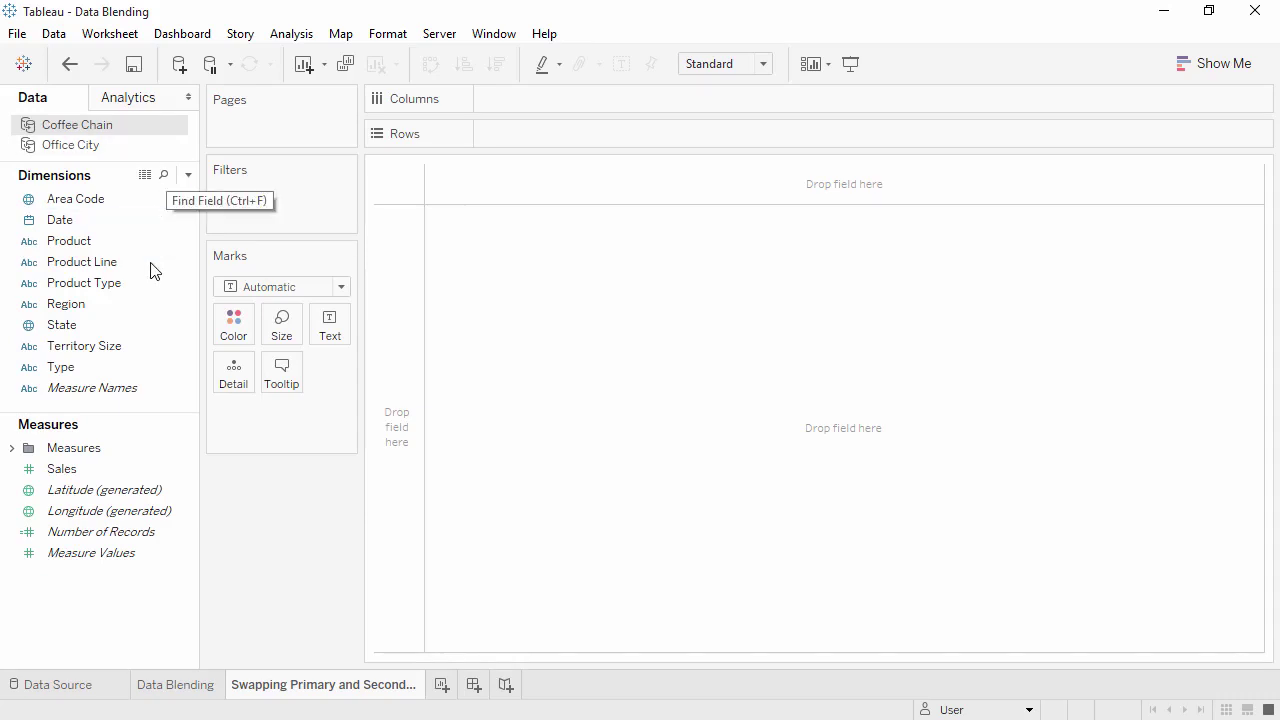
drag(146, 466, 499, 99)
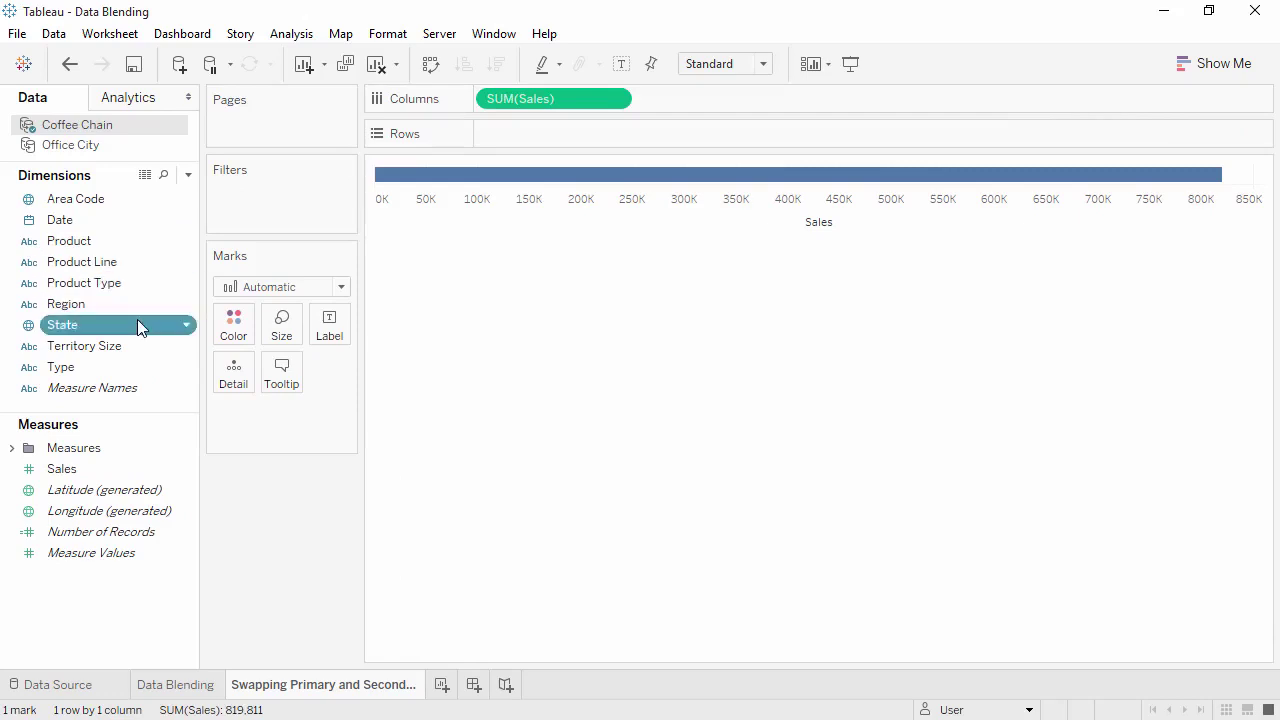
drag(137, 322, 503, 136)
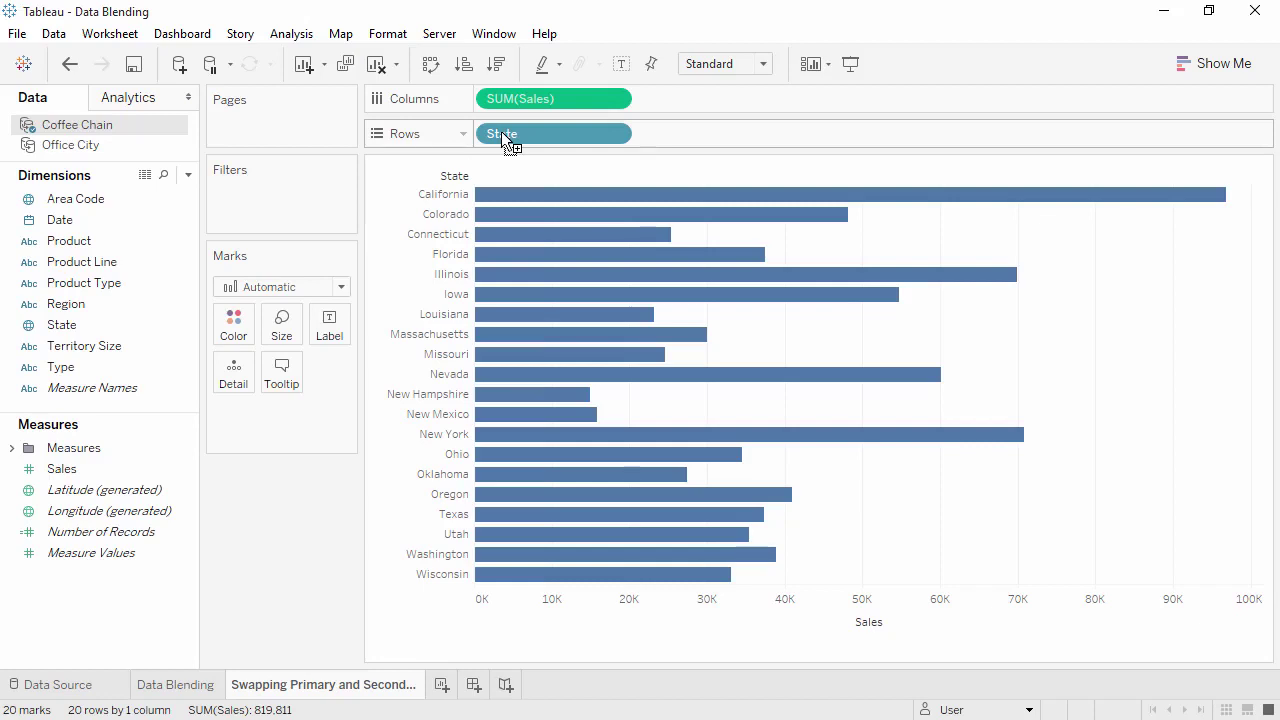
click(145, 148)
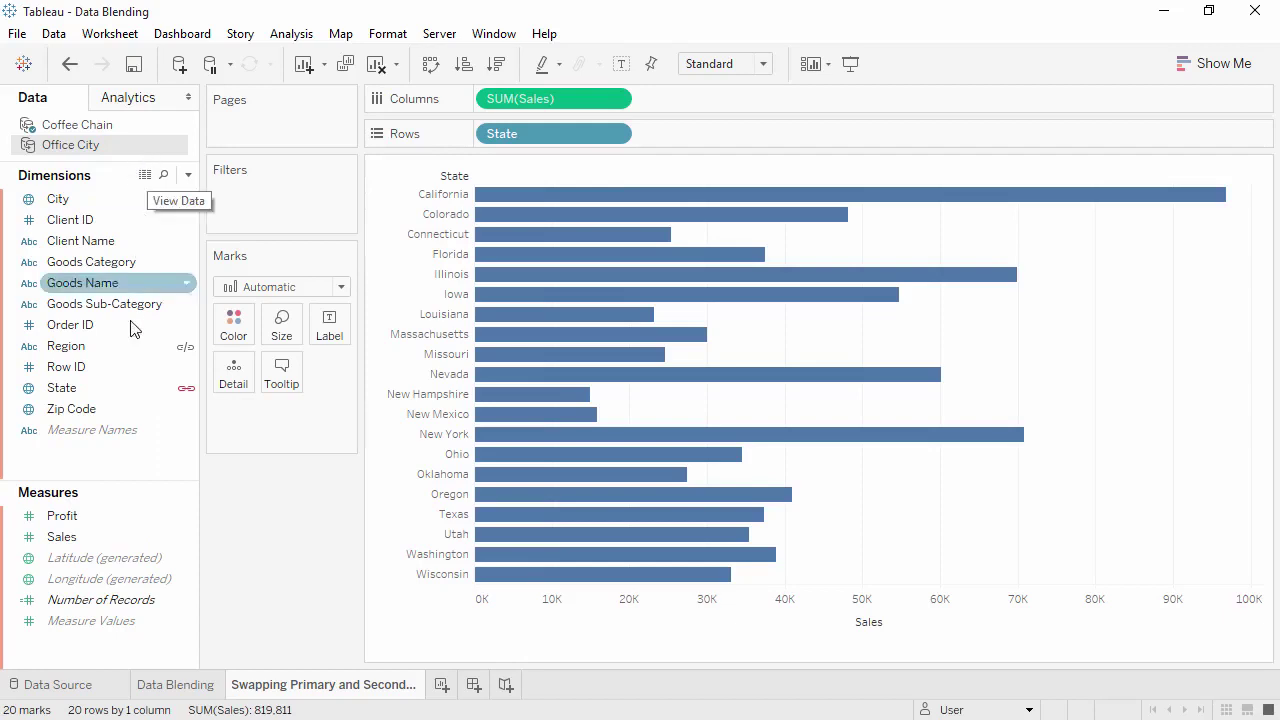
drag(119, 537, 682, 102)
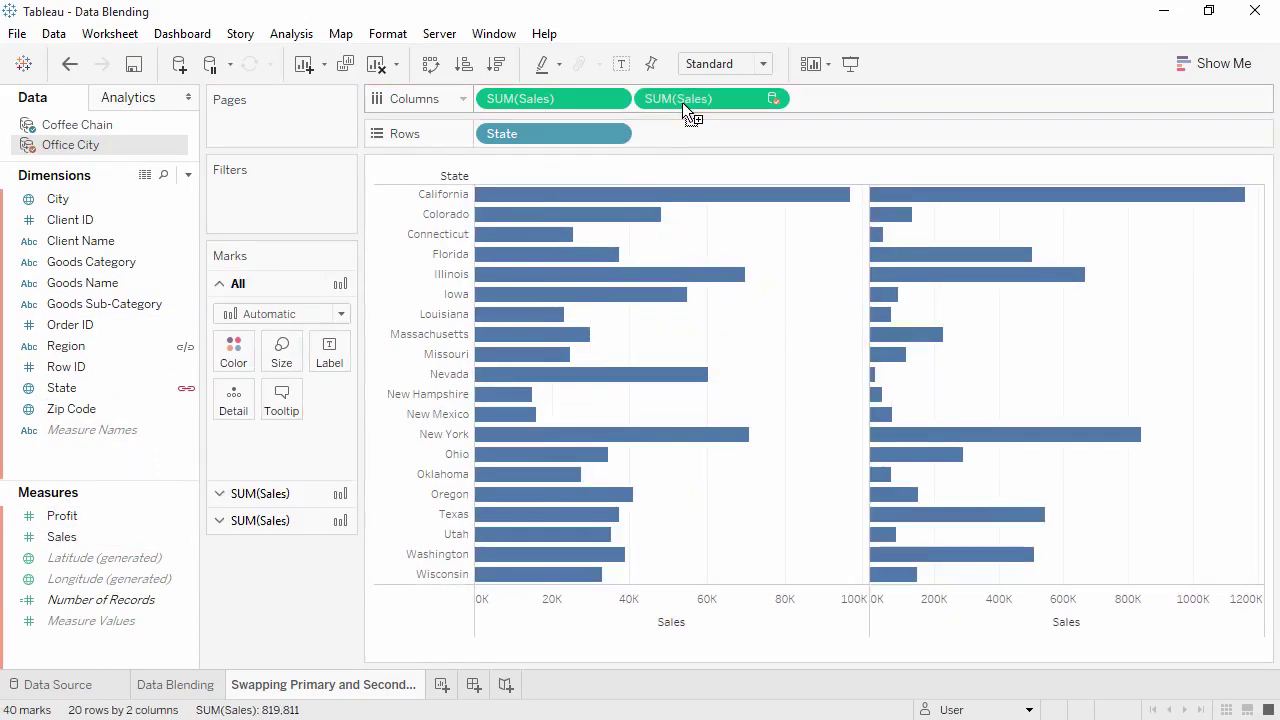